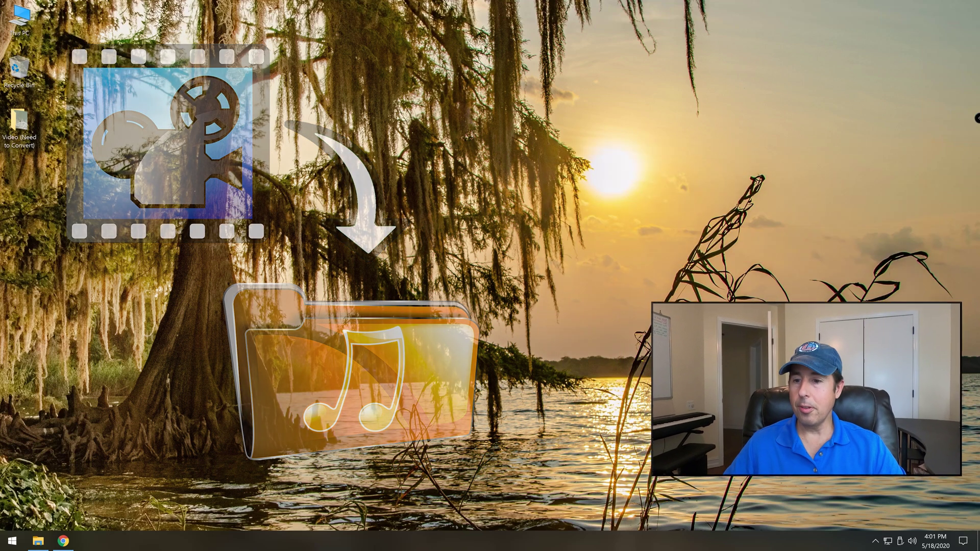
Step: Switch to Chrome, search Google for "vlc download" and download the Windows 64-bit VLC installer from the VideoLAN site
{"action": "left_click", "coordinate": [64, 540]}
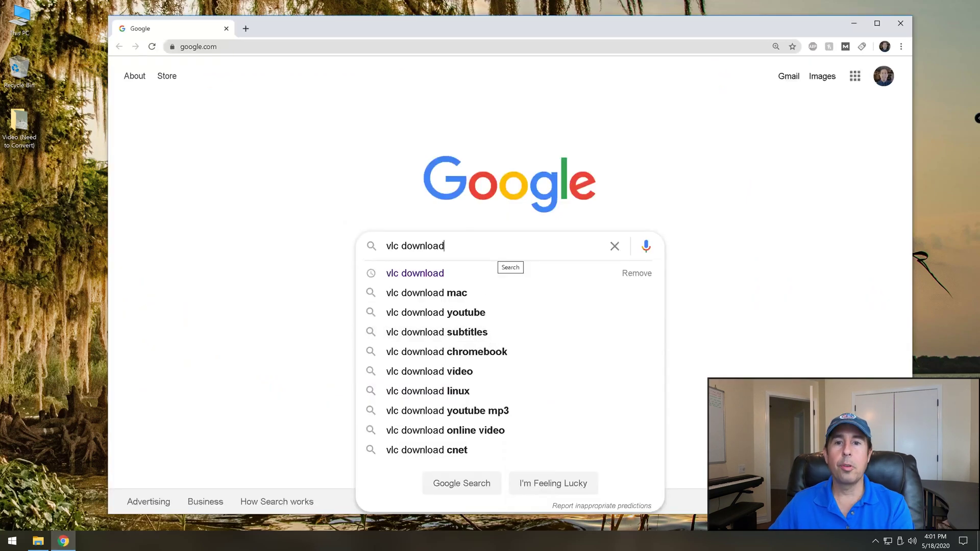
{"action": "key", "text": "Return"}
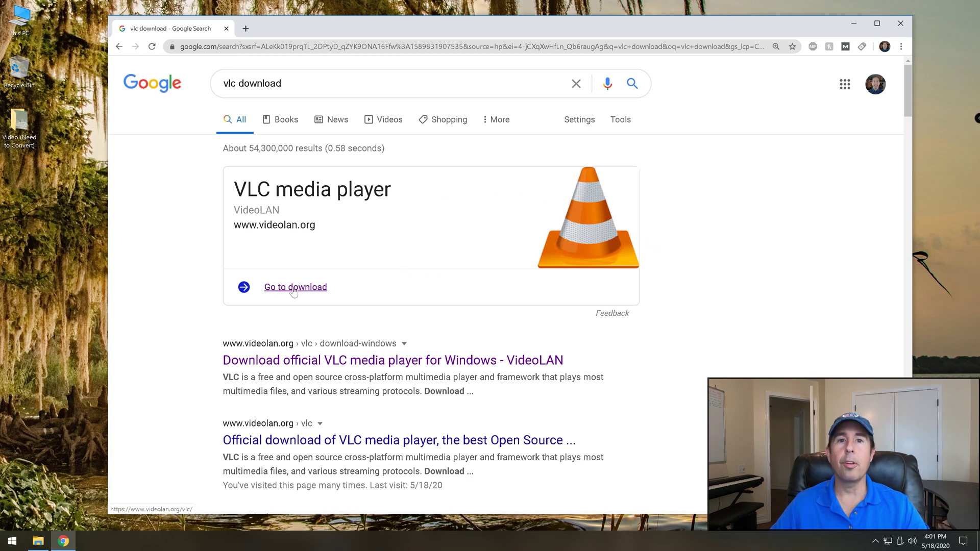
{"action": "left_click", "coordinate": [294, 287]}
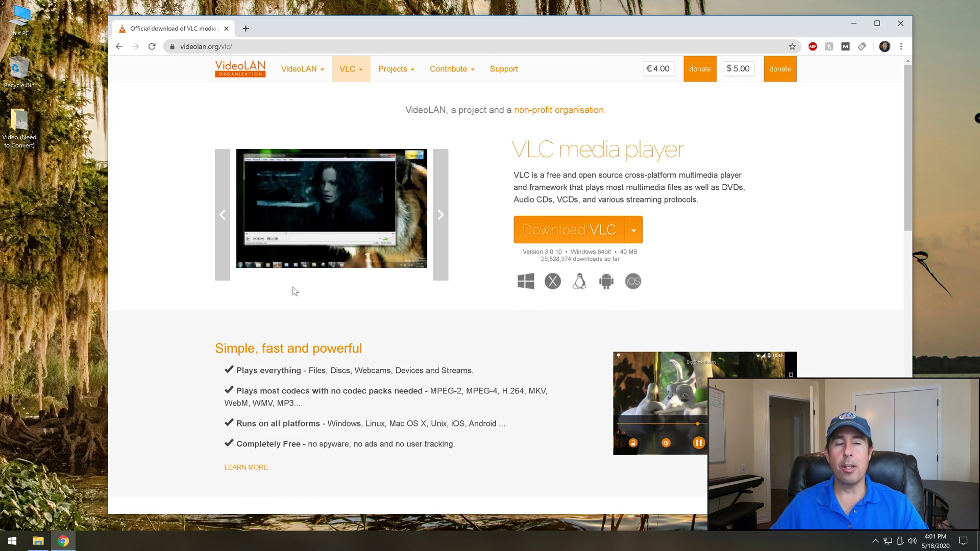
{"action": "left_click", "coordinate": [582, 234]}
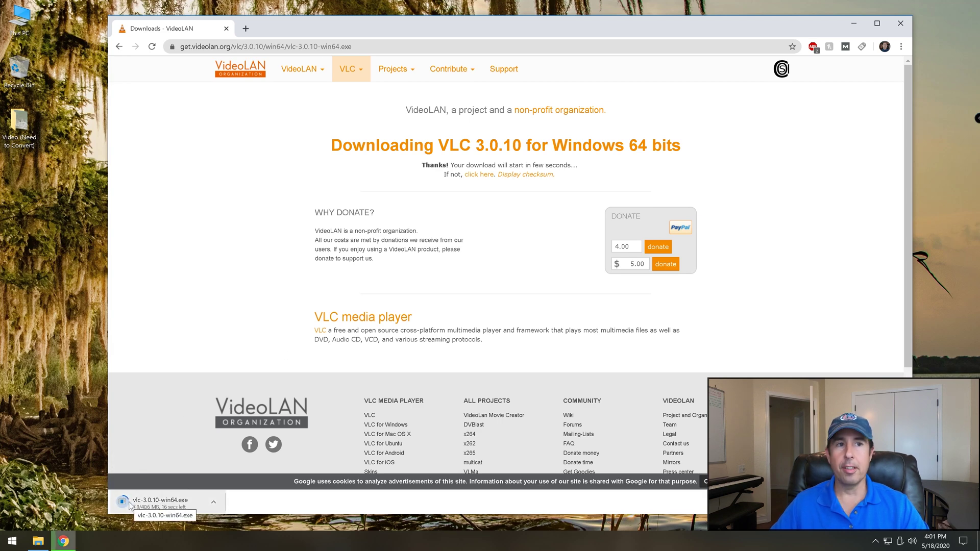
{"action": "left_click", "coordinate": [855, 27]}
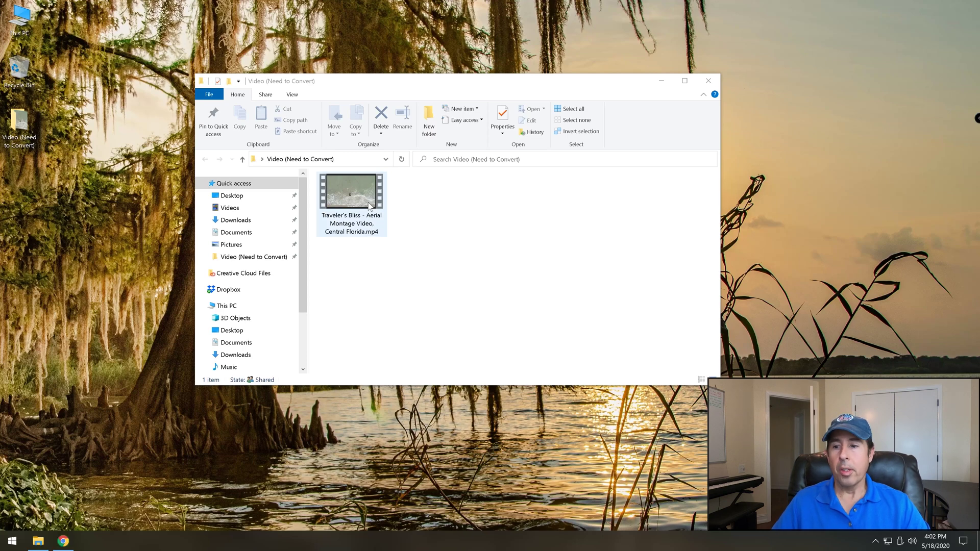
Step: Run the downloaded vlc-3.0.10-win64.exe installer, allow it to make changes to the device, and choose English as the installer language
{"action": "left_click", "coordinate": [64, 540]}
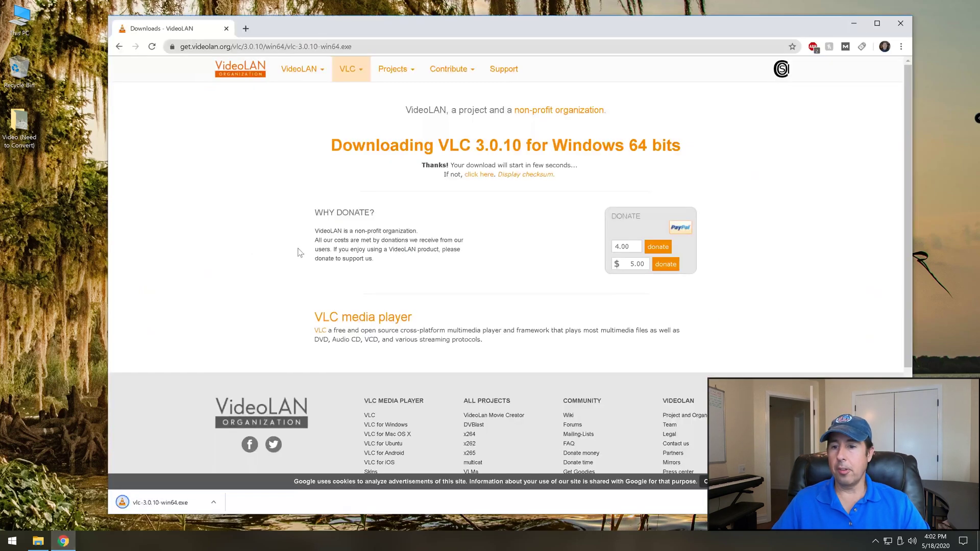
{"action": "left_click", "coordinate": [157, 510]}
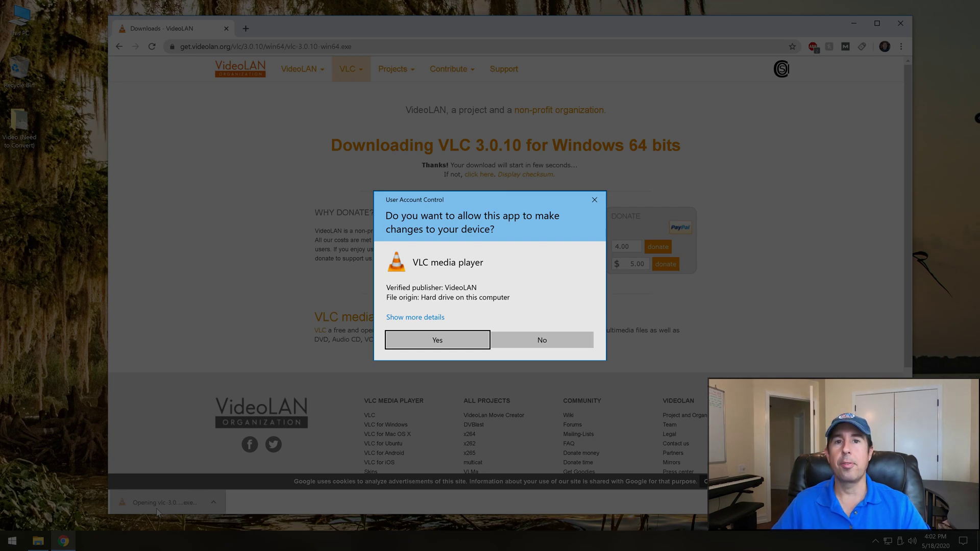
{"action": "left_click", "coordinate": [437, 340]}
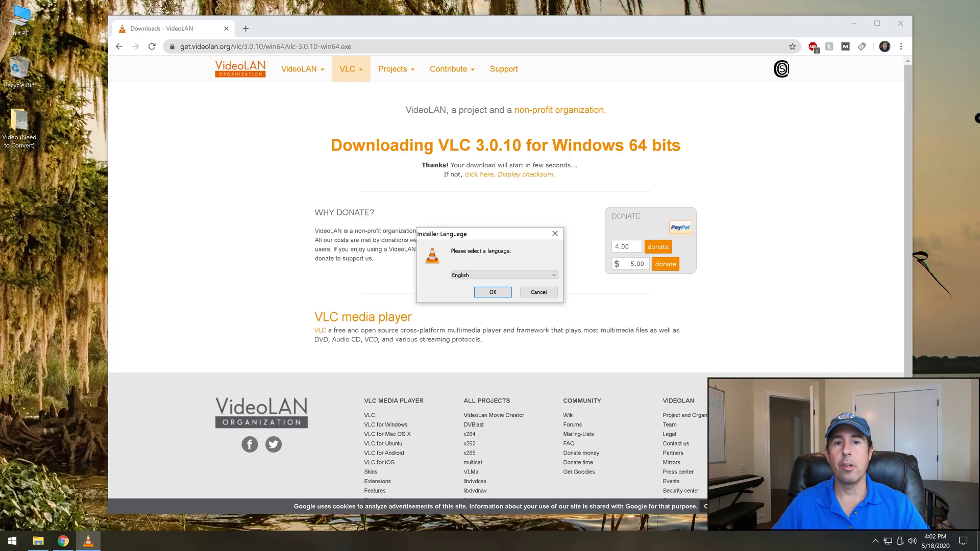
{"action": "left_click", "coordinate": [492, 293]}
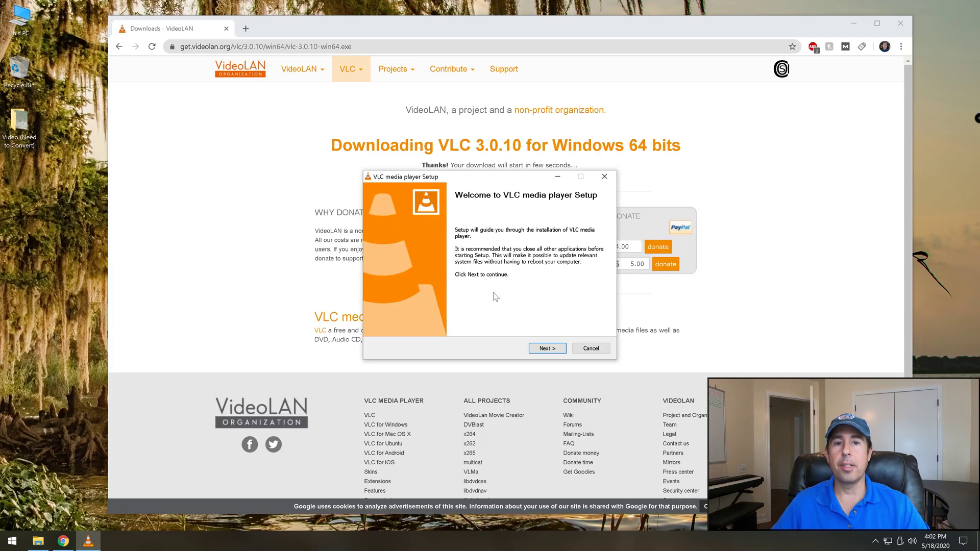
Step: Install VLC media player with the default components and folder, then finish setup with Run VLC media player enabled
{"action": "left_click", "coordinate": [556, 348]}
{"action": "left_click", "coordinate": [549, 348]}
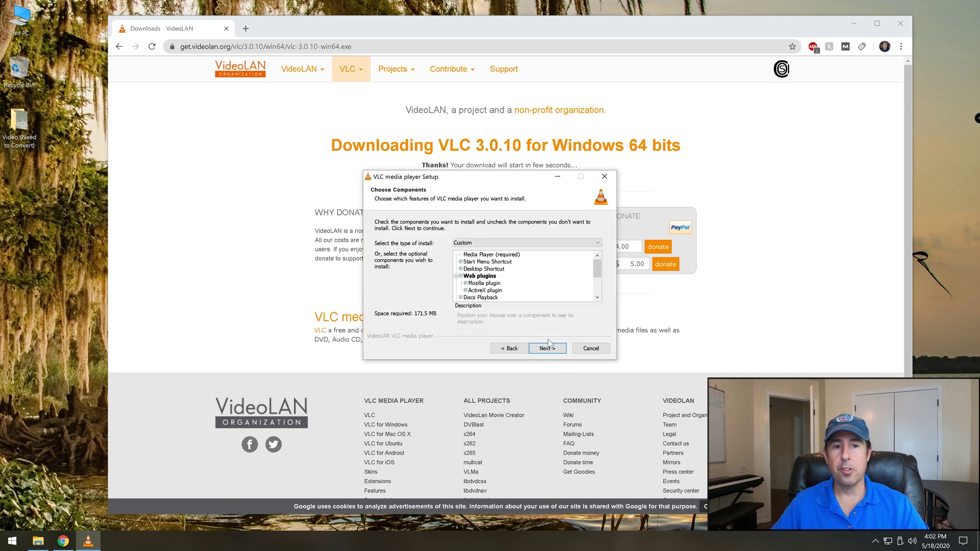
{"action": "left_click", "coordinate": [548, 348]}
{"action": "left_click", "coordinate": [548, 348]}
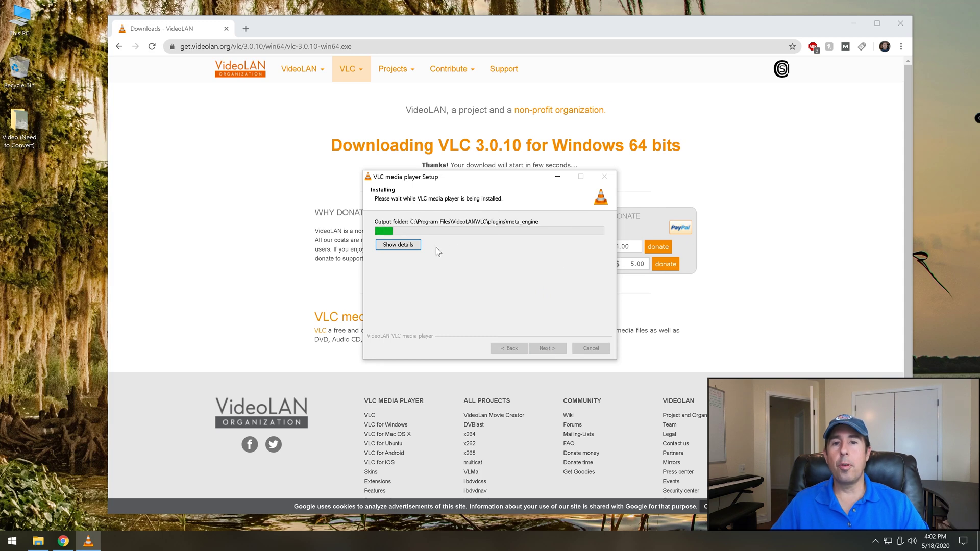
{"action": "left_click", "coordinate": [407, 245]}
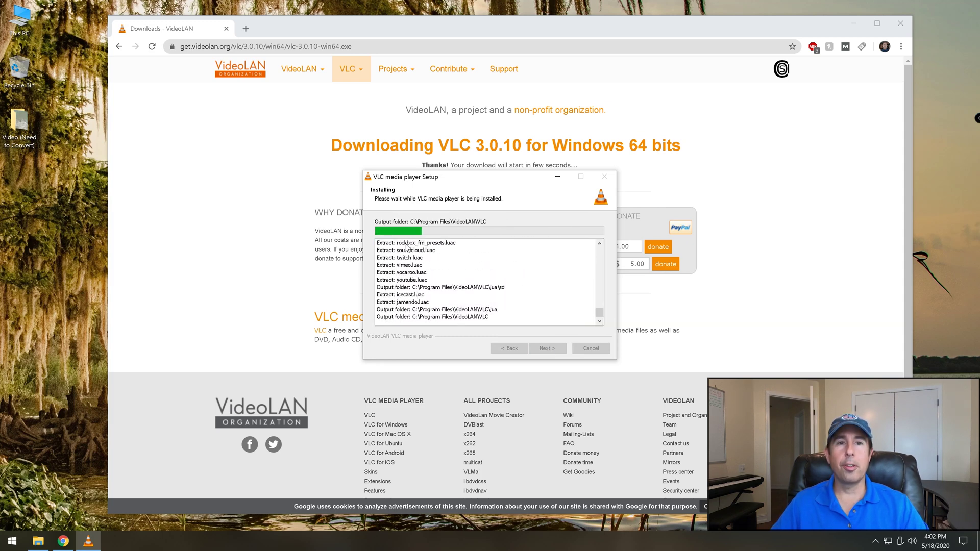
{"action": "left_click", "coordinate": [900, 23]}
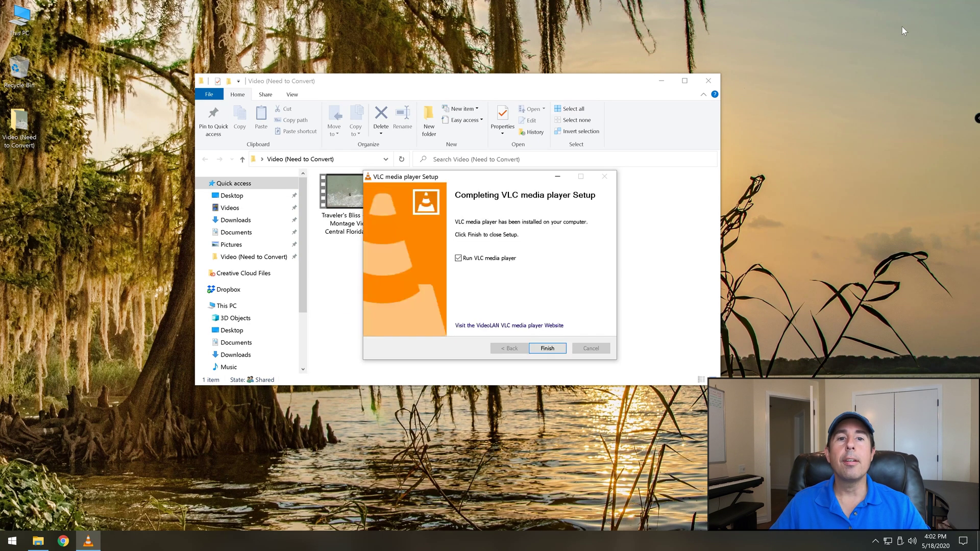
{"action": "left_click", "coordinate": [546, 348]}
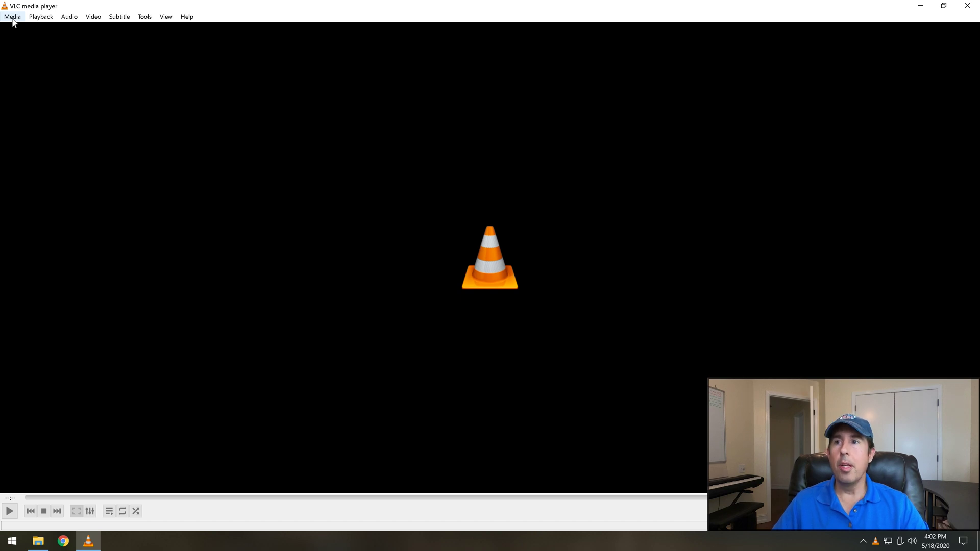
Step: Add "Traveler's Bliss - Aerial Montage Video, Central Florida.mp4" from the Video (Need to Convert) folder as the media to convert
{"action": "left_click", "coordinate": [12, 18]}
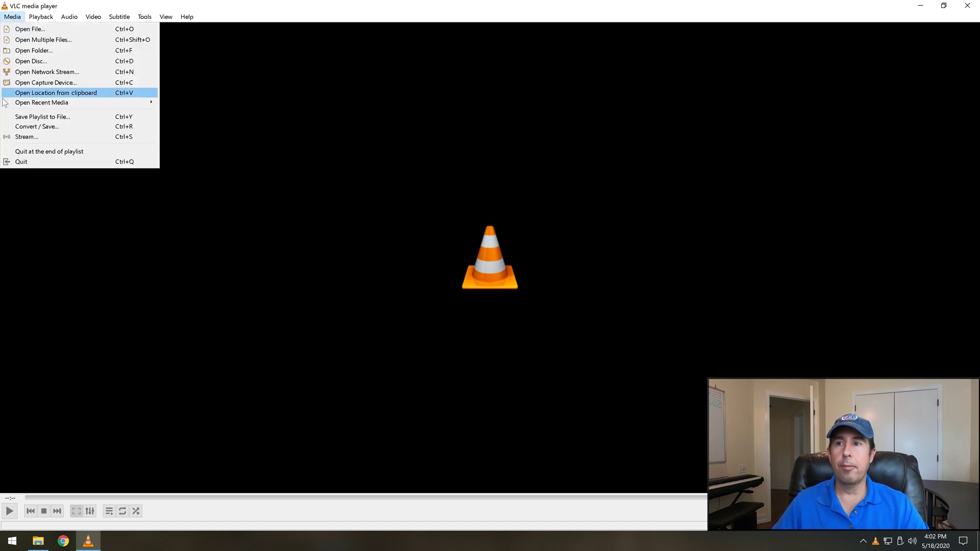
{"action": "left_click", "coordinate": [56, 127]}
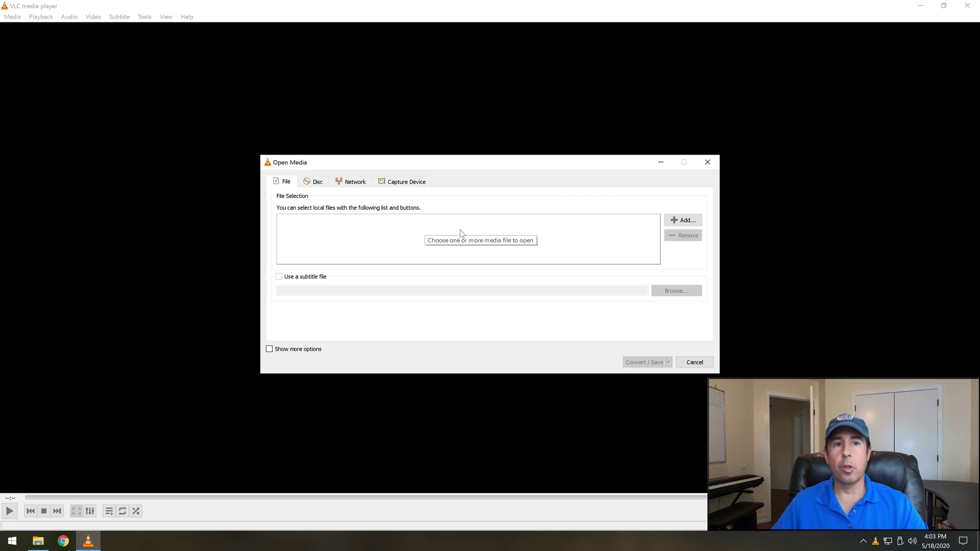
{"action": "left_click", "coordinate": [682, 220]}
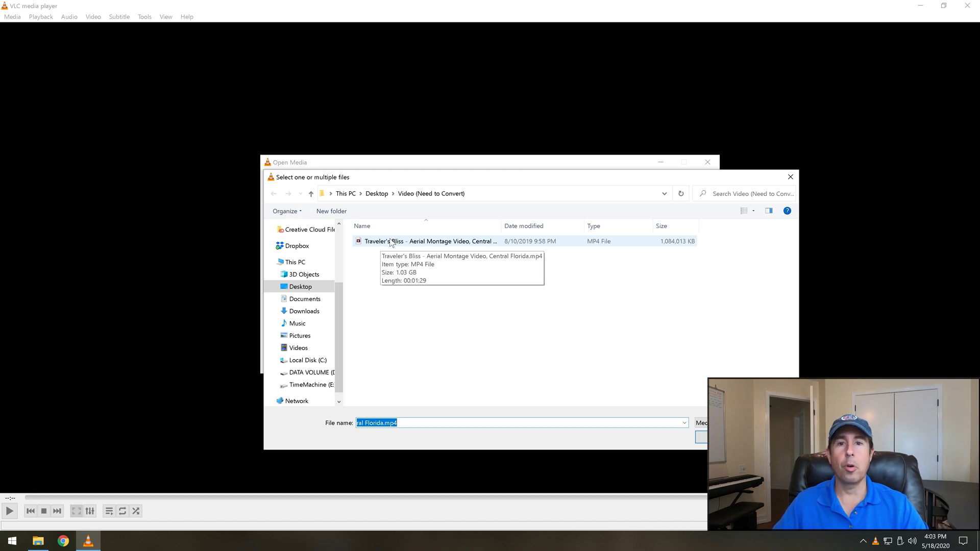
{"action": "left_click", "coordinate": [391, 243]}
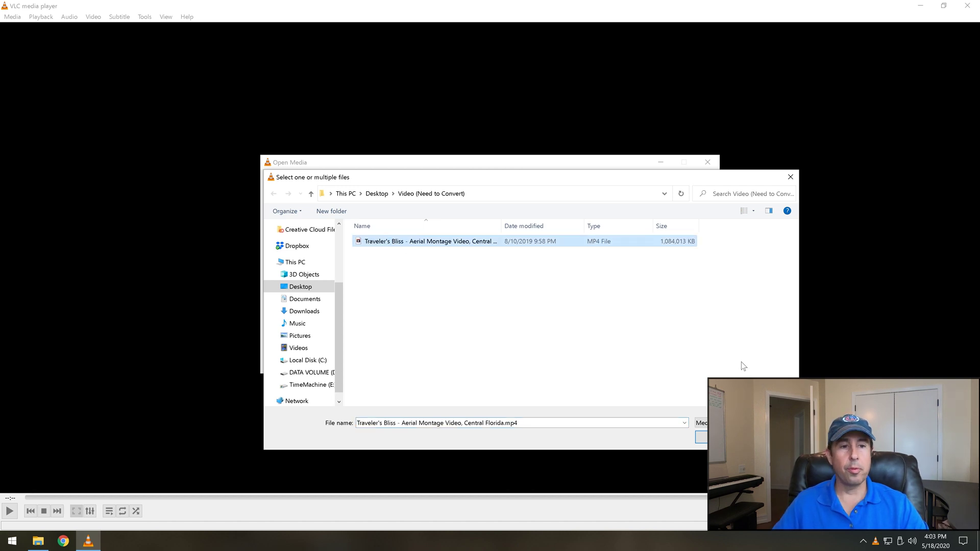
{"action": "left_click", "coordinate": [720, 437]}
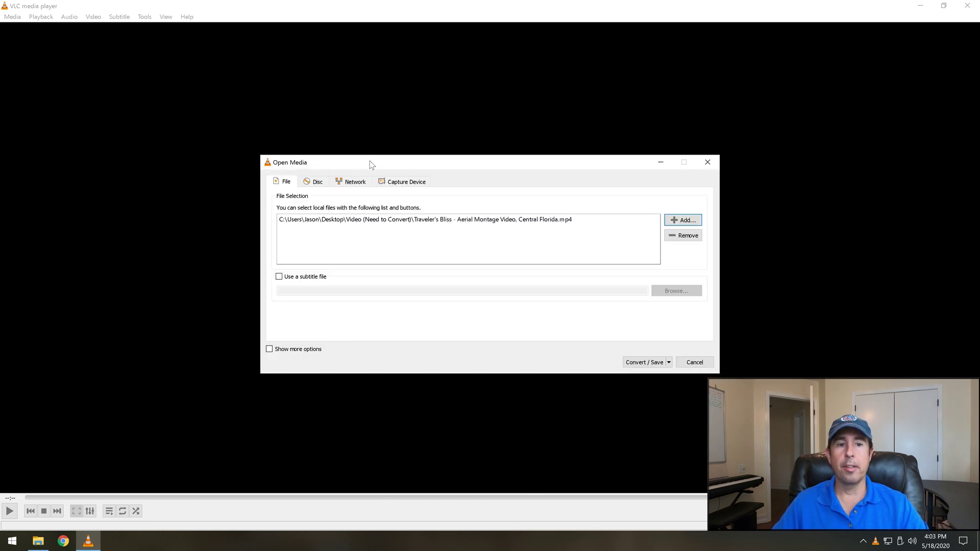
Step: Convert the video with the Audio - MP3 profile, naming the destination "Traveler's Bliss - Aerial Montage Video, Central Florida" without the .mp4 extension, and close VLC
{"action": "left_click", "coordinate": [642, 363]}
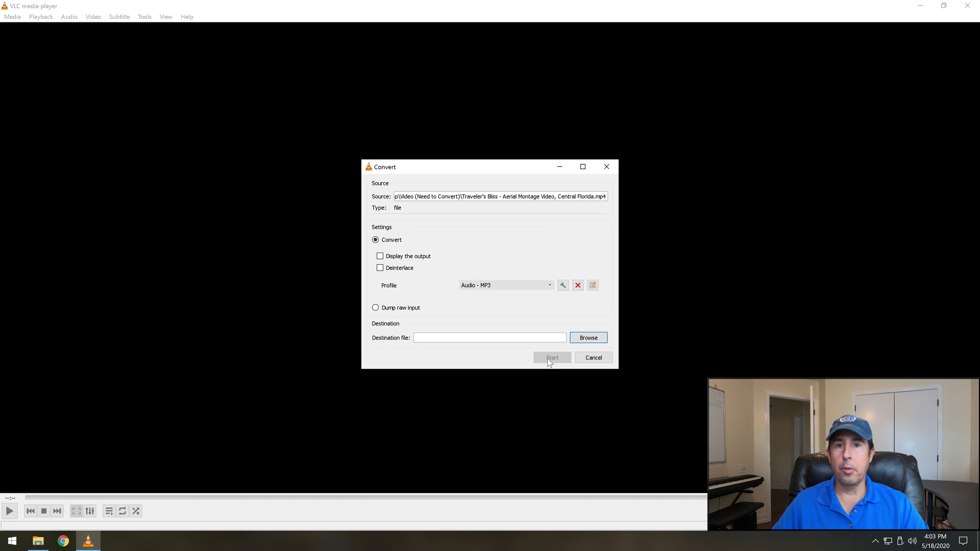
{"action": "left_click", "coordinate": [588, 338]}
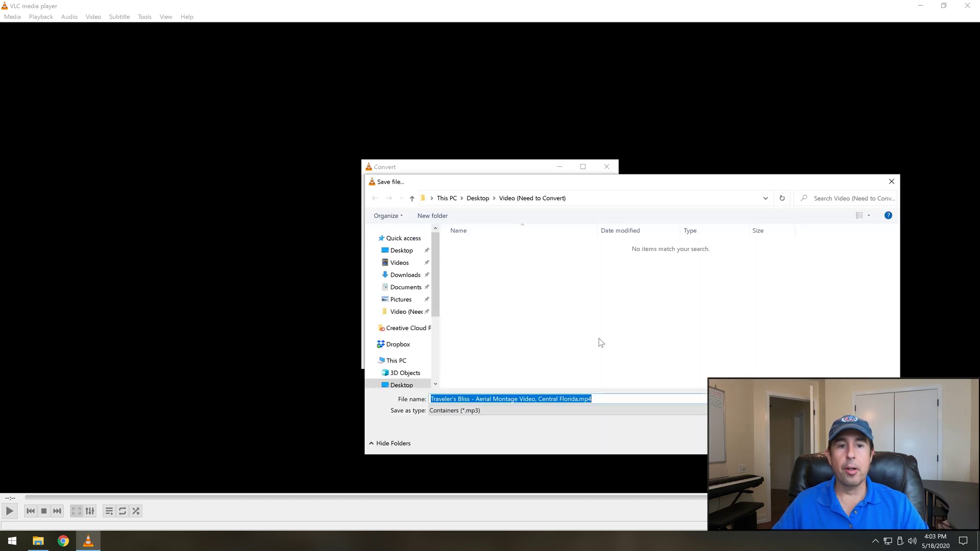
{"action": "left_click", "coordinate": [617, 398]}
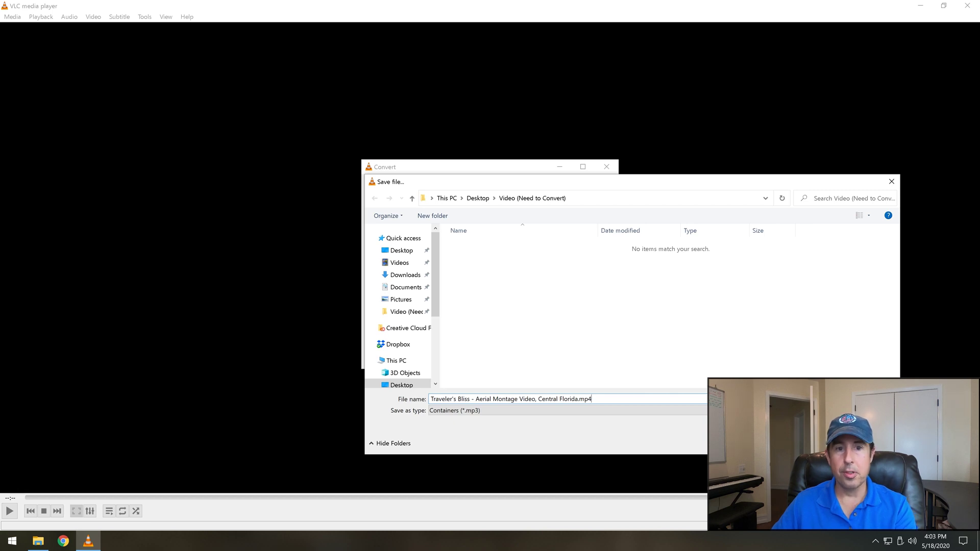
{"action": "key", "text": "BackSpace"}
{"action": "key", "text": "BackSpace"}
{"action": "key", "text": "BackSpace"}
{"action": "key", "text": "BackSpace"}
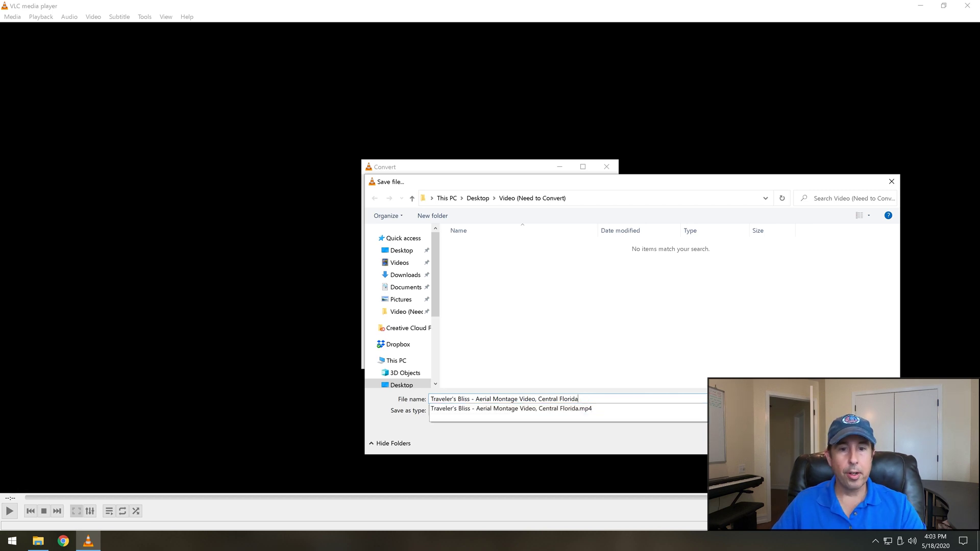
{"action": "key", "text": "Escape"}
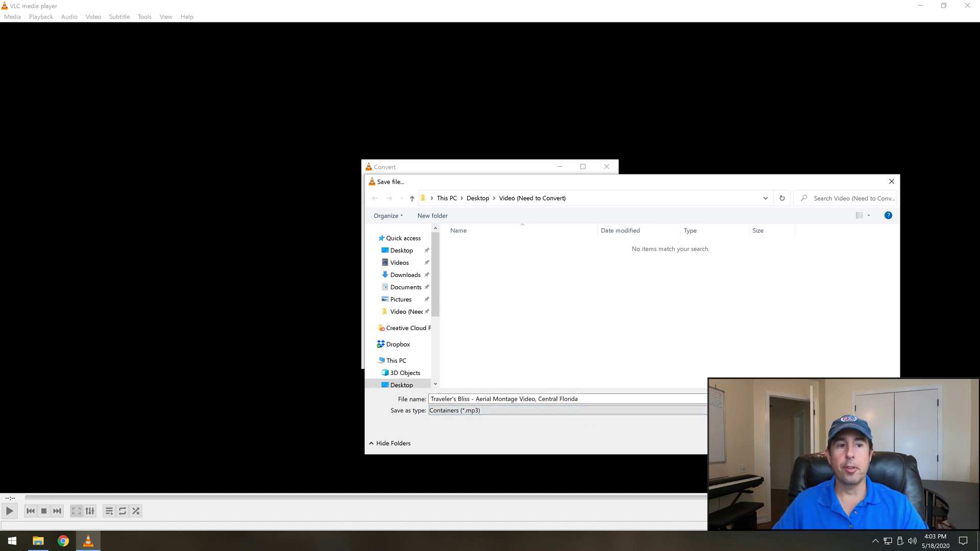
{"action": "key", "text": "Return"}
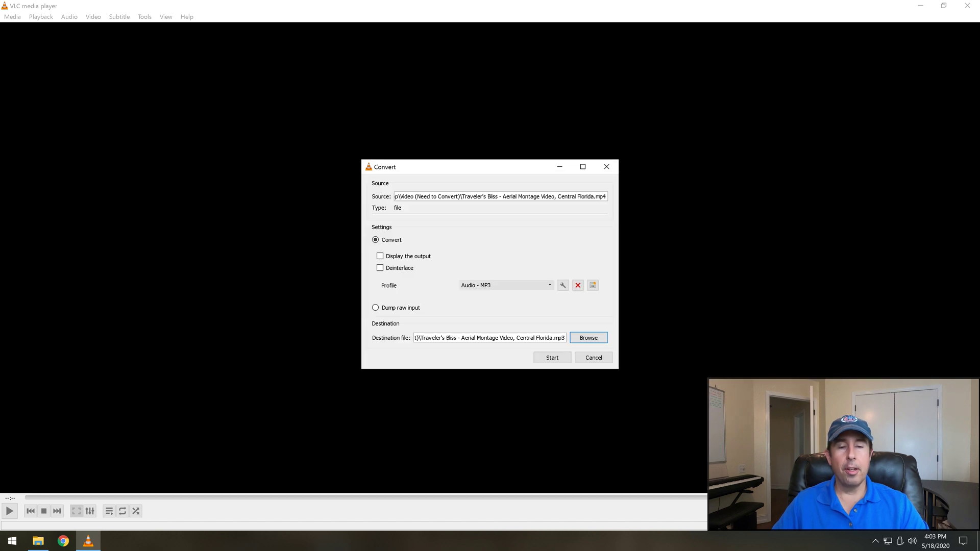
{"action": "left_click", "coordinate": [552, 358]}
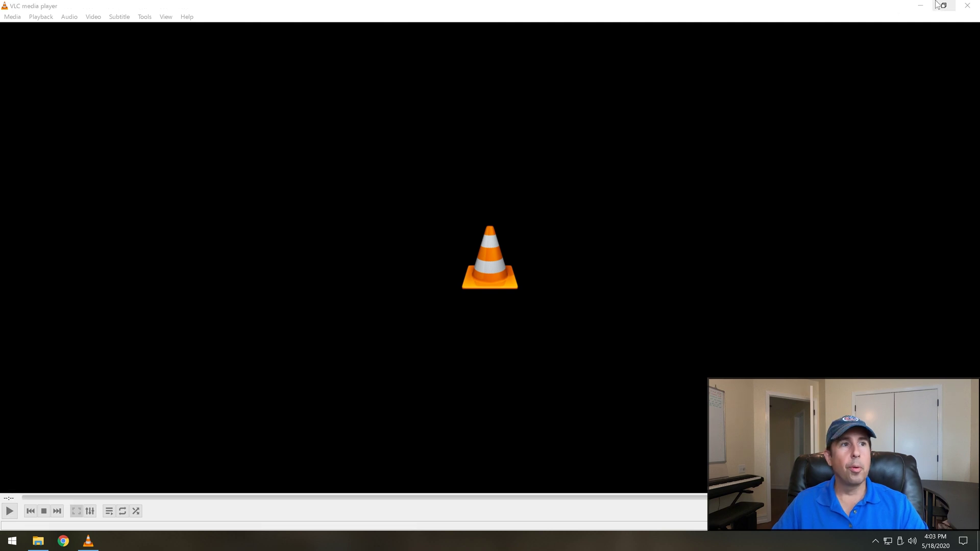
{"action": "left_click", "coordinate": [966, 7]}
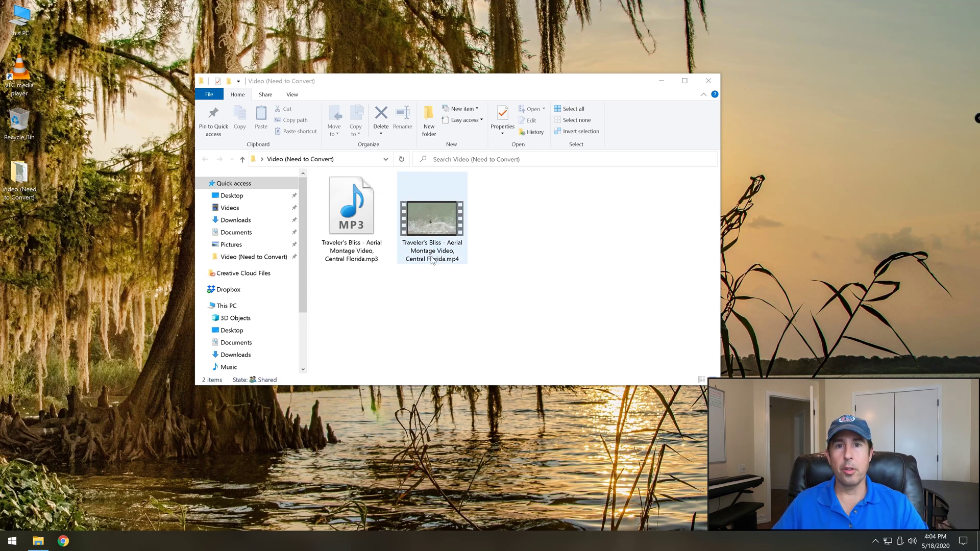
Step: Play the original MP4 video and the converted MP3 file to check both, closing each player
{"action": "double_click", "coordinate": [443, 213]}
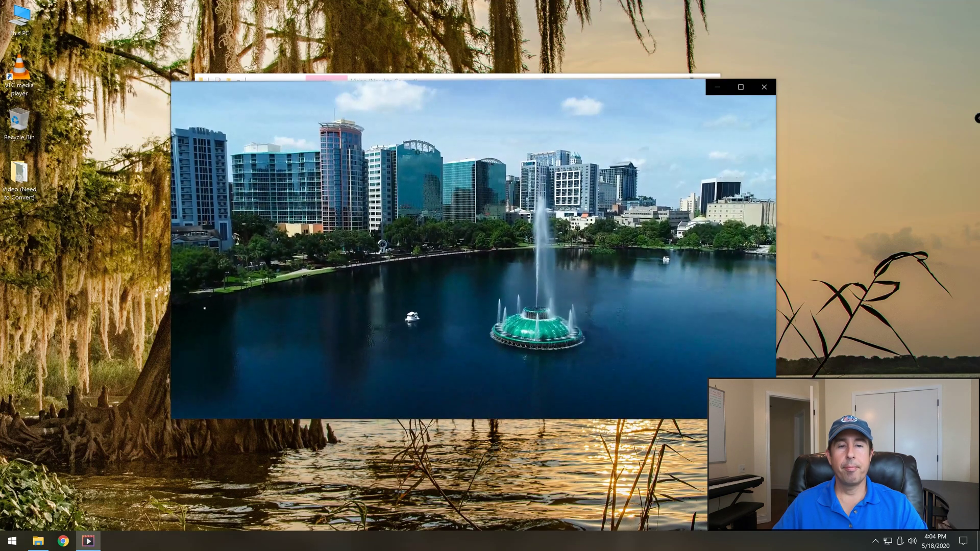
{"action": "left_click", "coordinate": [764, 86]}
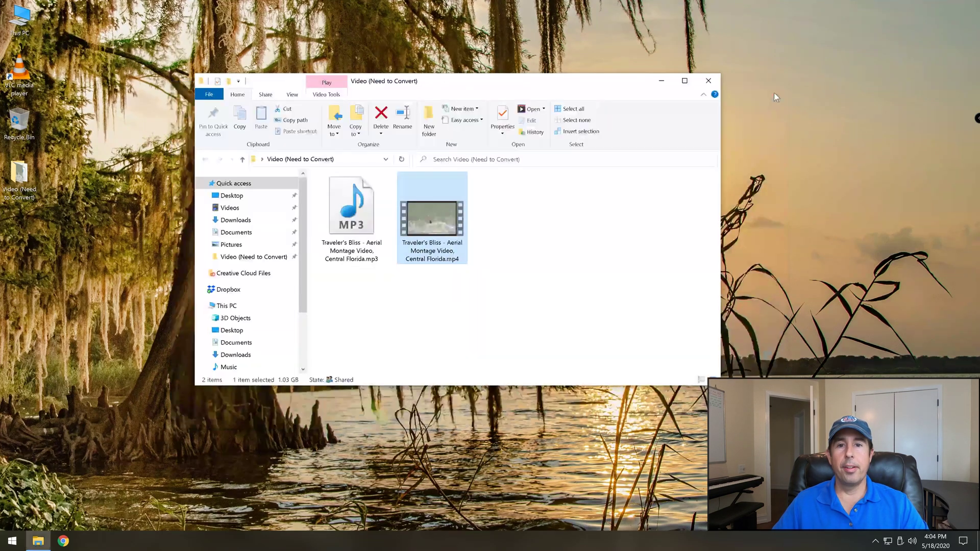
{"action": "mouse_move", "coordinate": [356, 214]}
{"action": "double_click", "coordinate": [356, 213]}
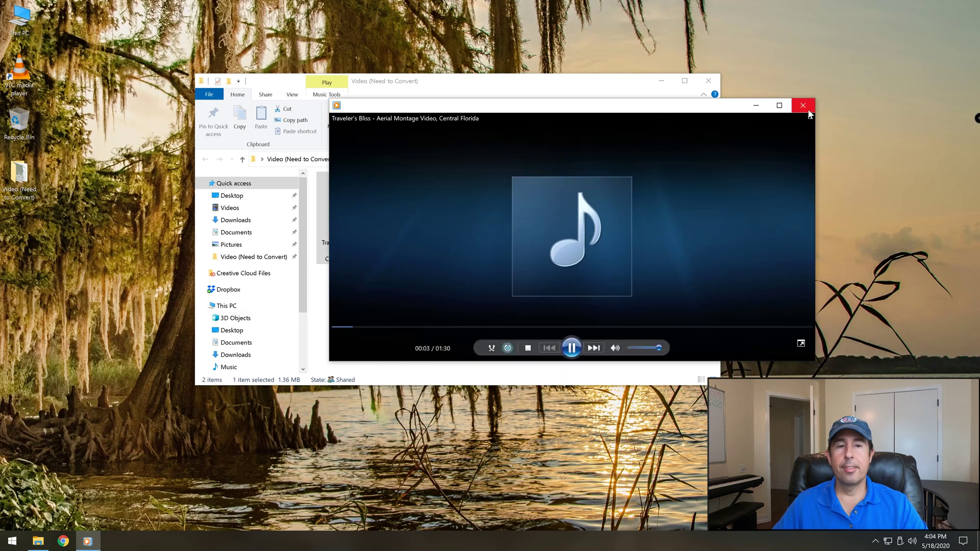
{"action": "left_click", "coordinate": [808, 111]}
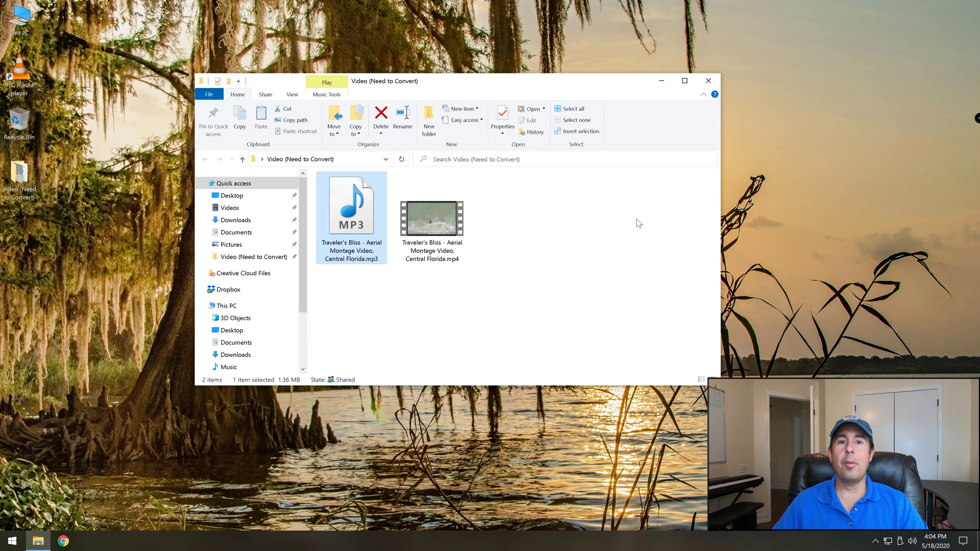
Step: Compare the file sizes of the MP4 video and the converted MP3 in the folder
{"action": "left_click", "coordinate": [439, 230]}
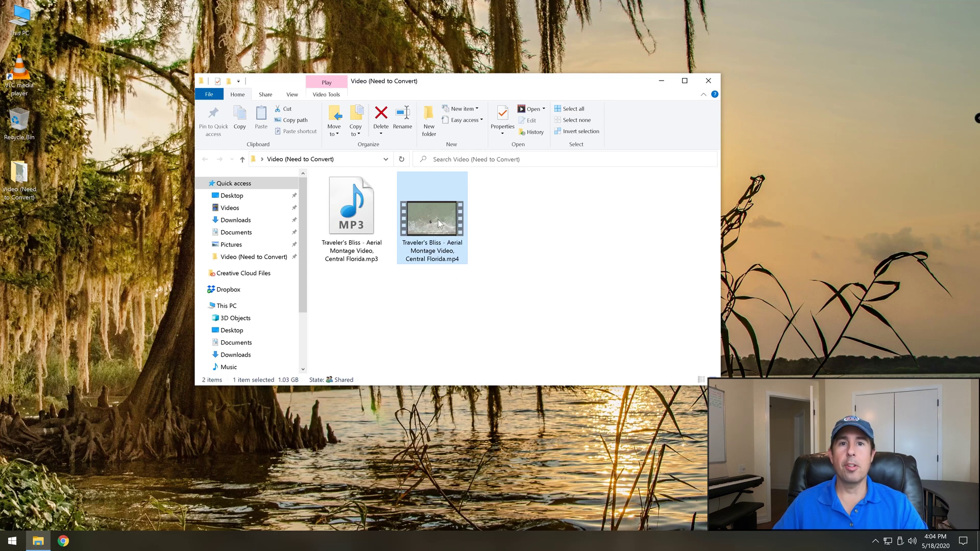
{"action": "left_click", "coordinate": [351, 219]}
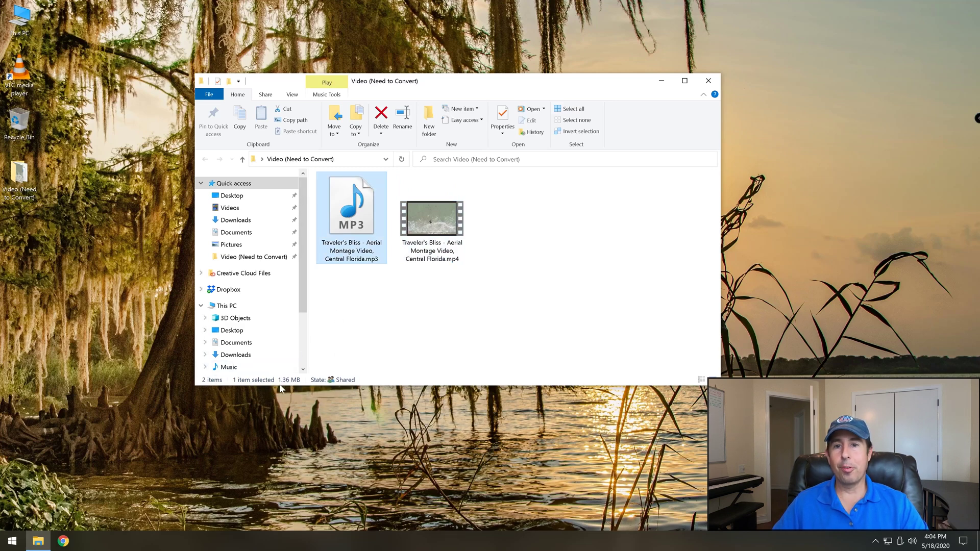
{"action": "left_click", "coordinate": [414, 225]}
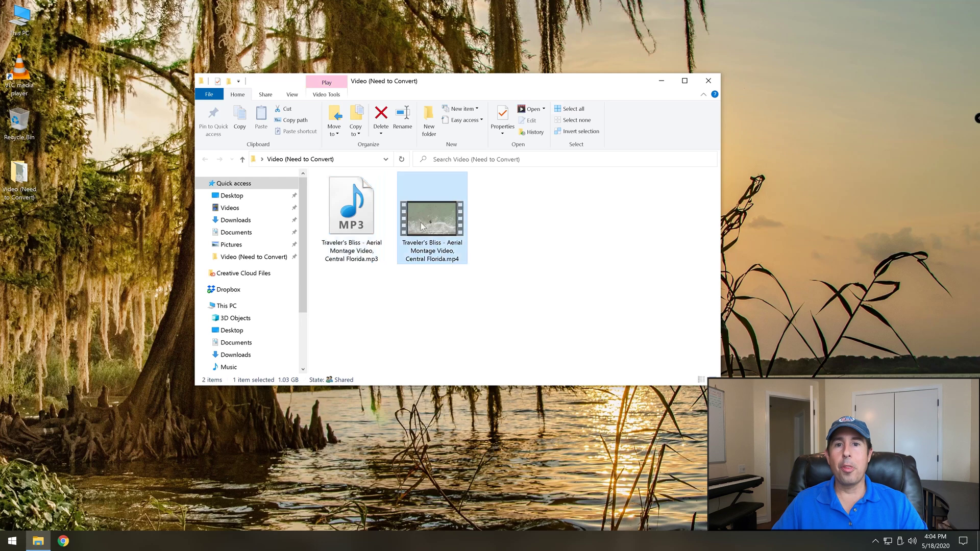
{"action": "left_click", "coordinate": [350, 220]}
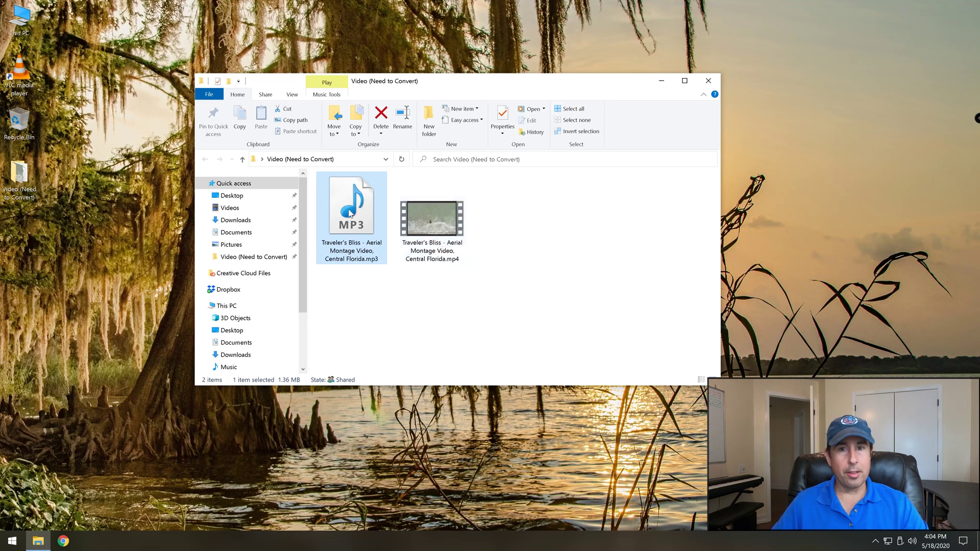
{"action": "mouse_move", "coordinate": [349, 214]}
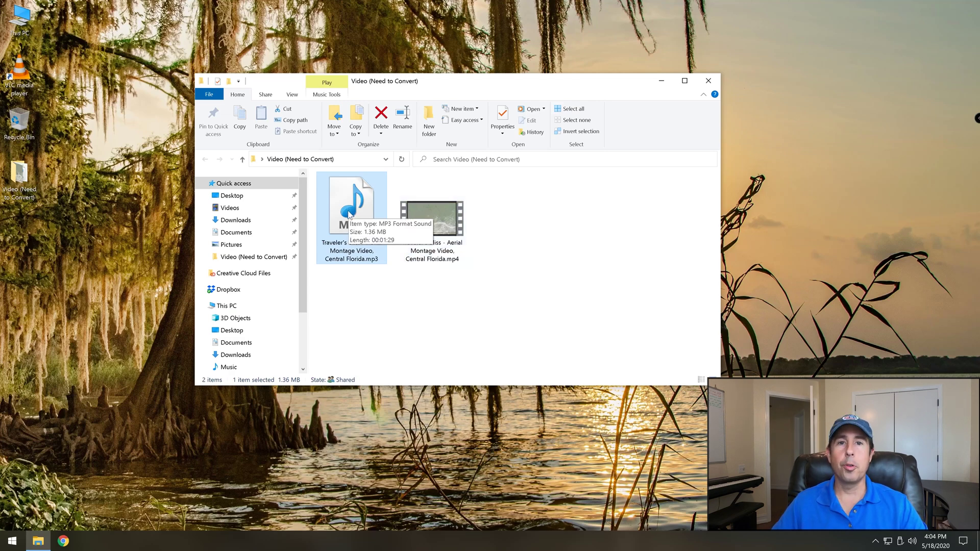